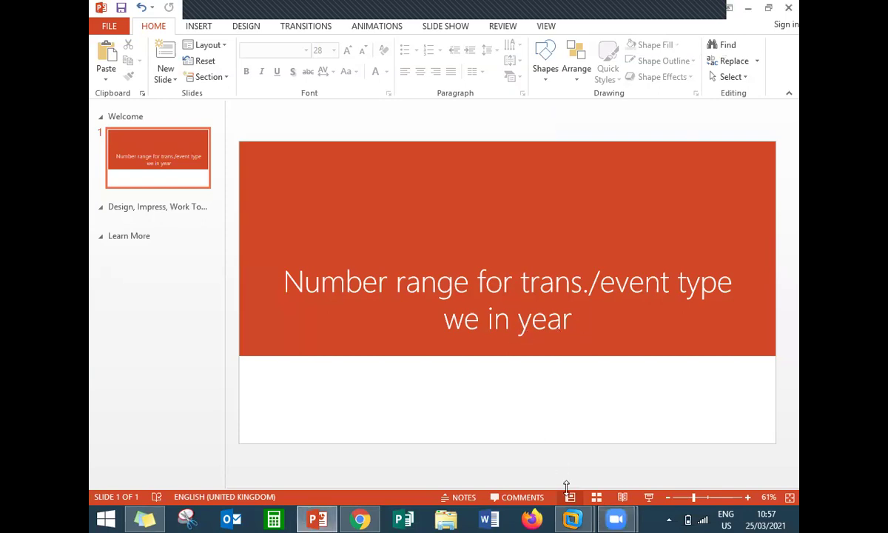
Step: Switch to the SAP session in the Windows Server 2003 virtual machine and exit to the SAP Easy Access screen
mouse_move(570, 518)
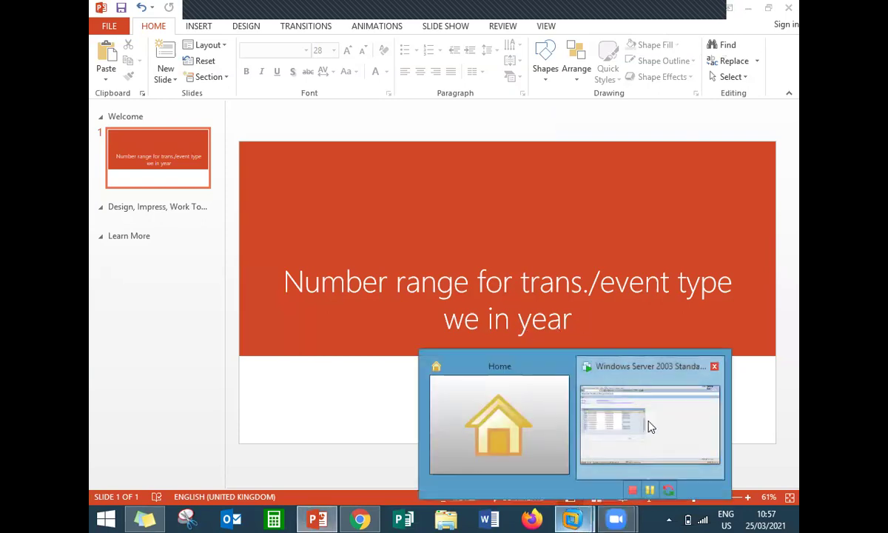
click(648, 425)
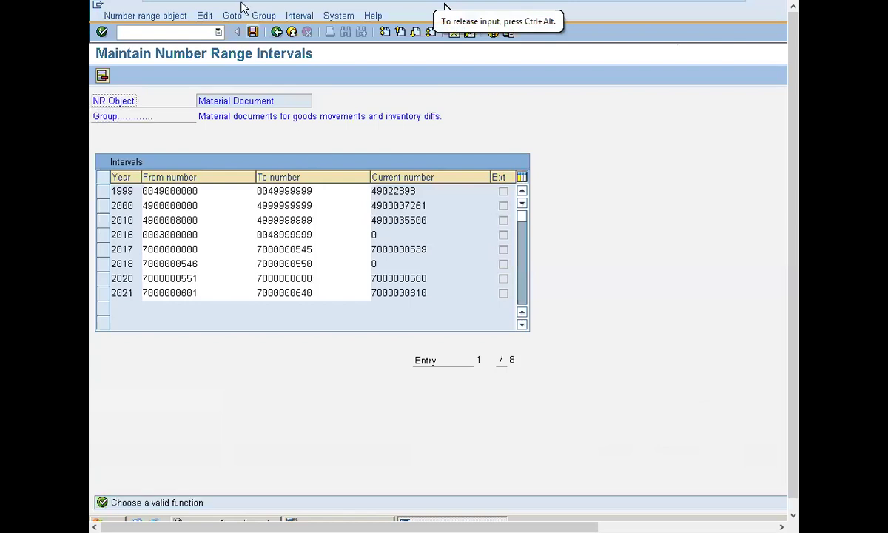
click(292, 32)
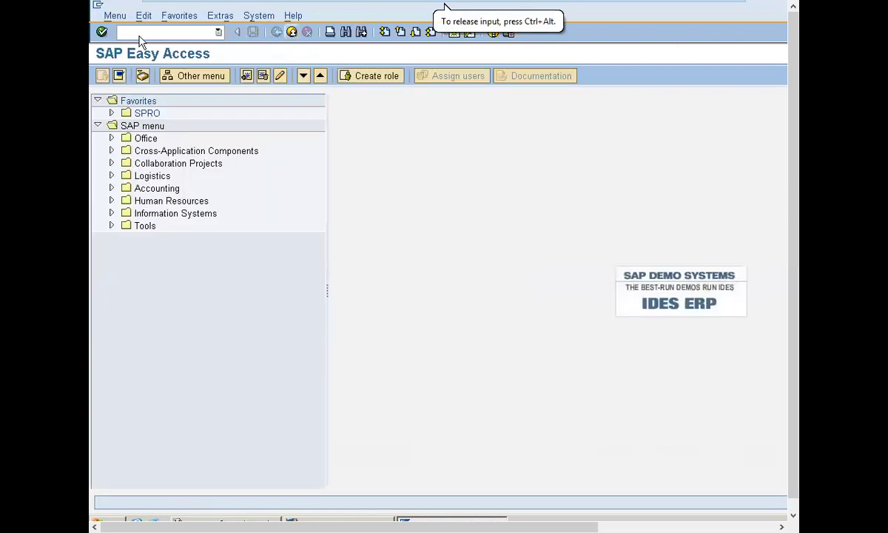
Step: Note the transaction code OMBT in Notepad and run transaction OMBT in SAP
text(OMBT)
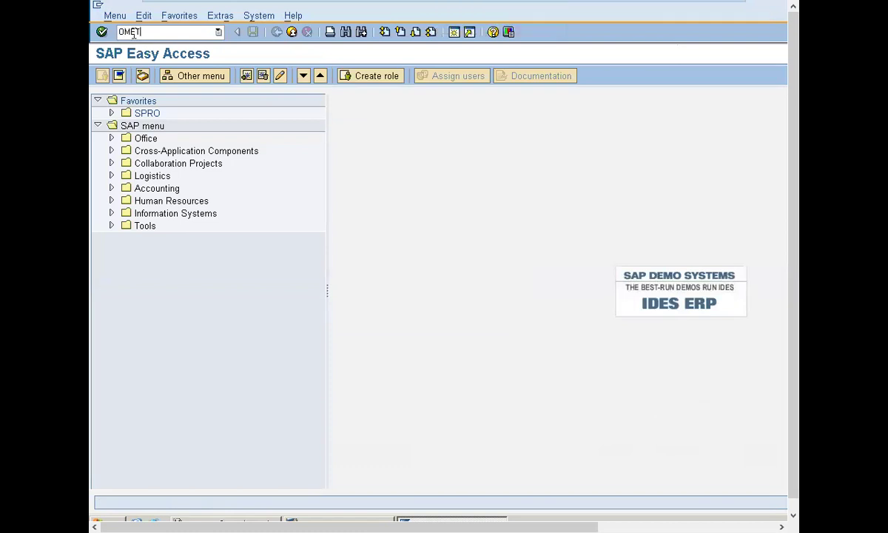
key(super+r)
key(Return)
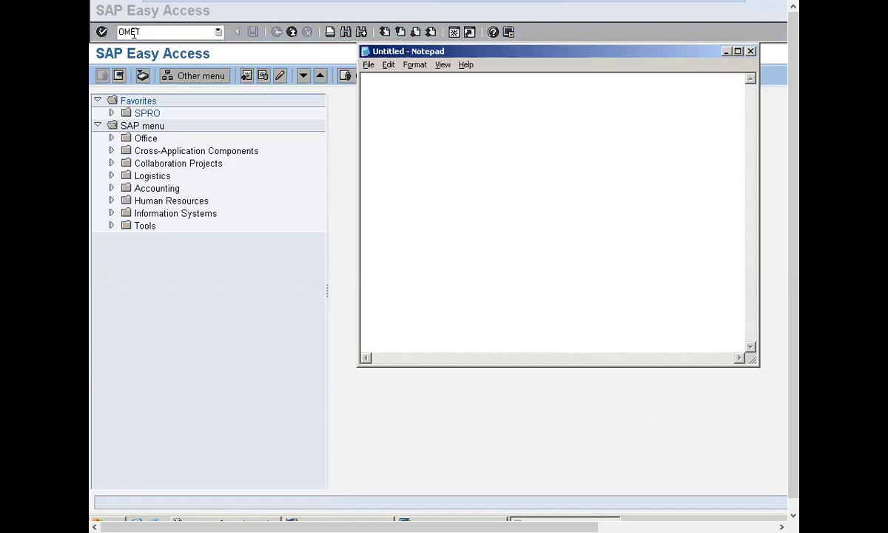
text(OMBT)
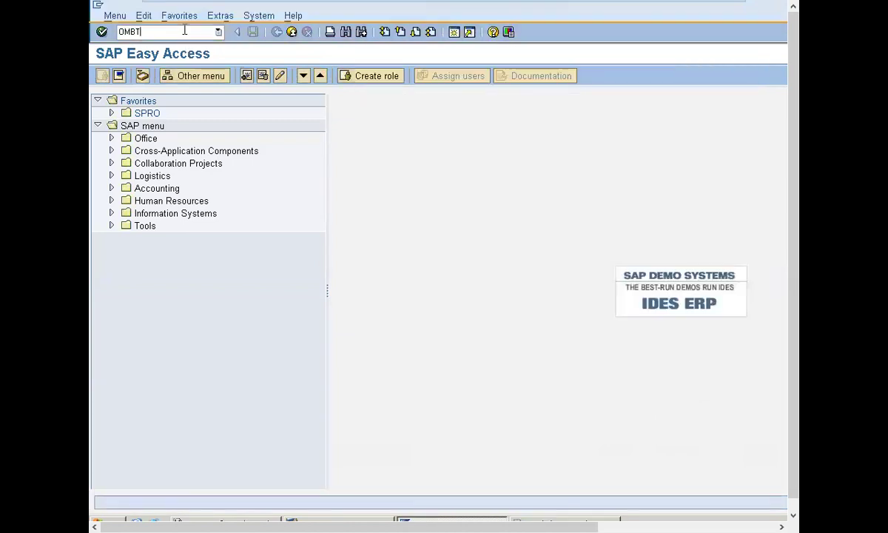
click(184, 31)
key(Return)
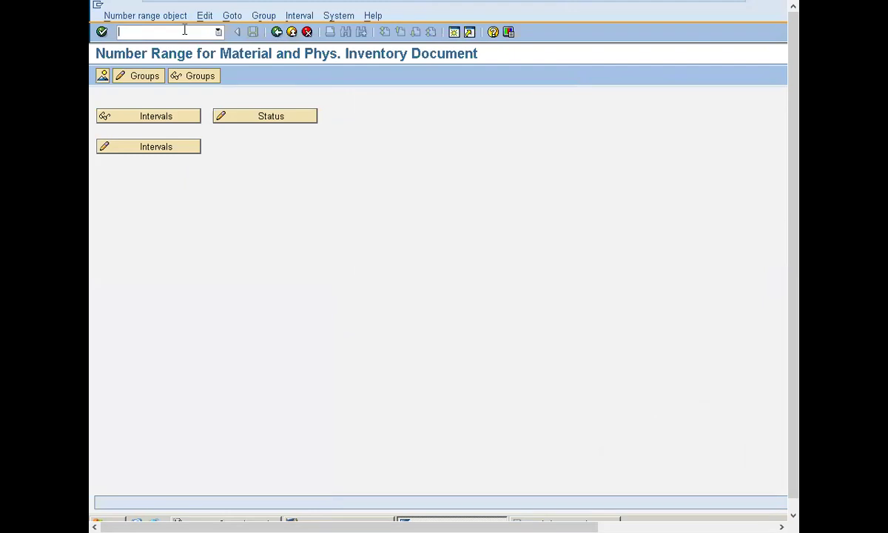
Step: Open interval maintenance for the group "Material documents for goods movements and inventory diffs."
click(142, 81)
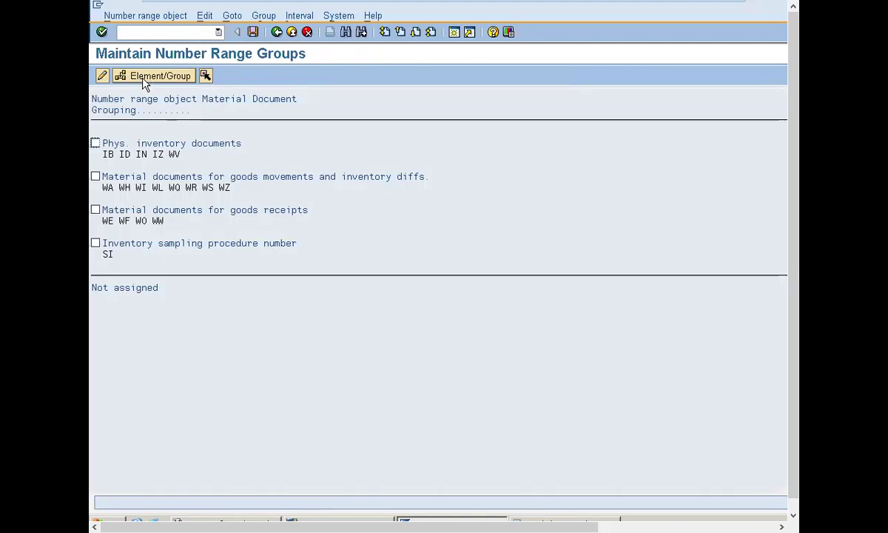
click(95, 177)
click(104, 77)
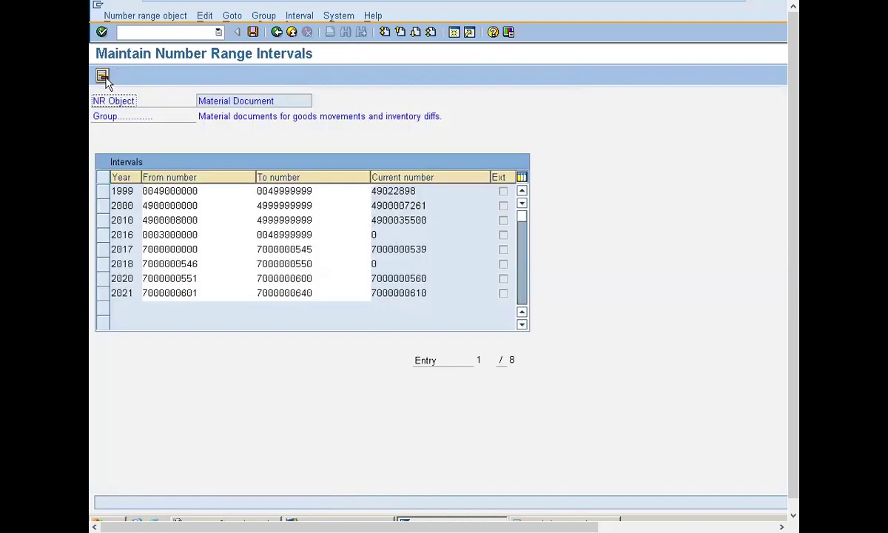
click(135, 293)
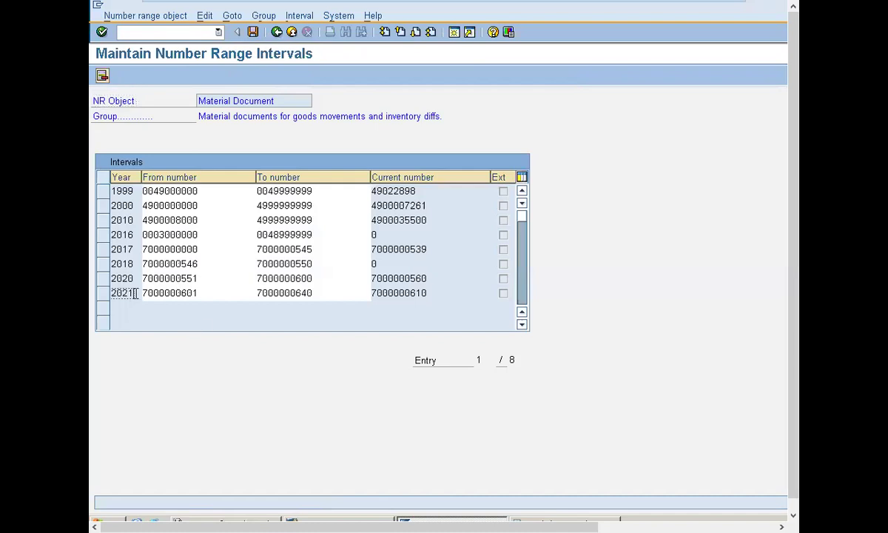
click(203, 293)
click(204, 16)
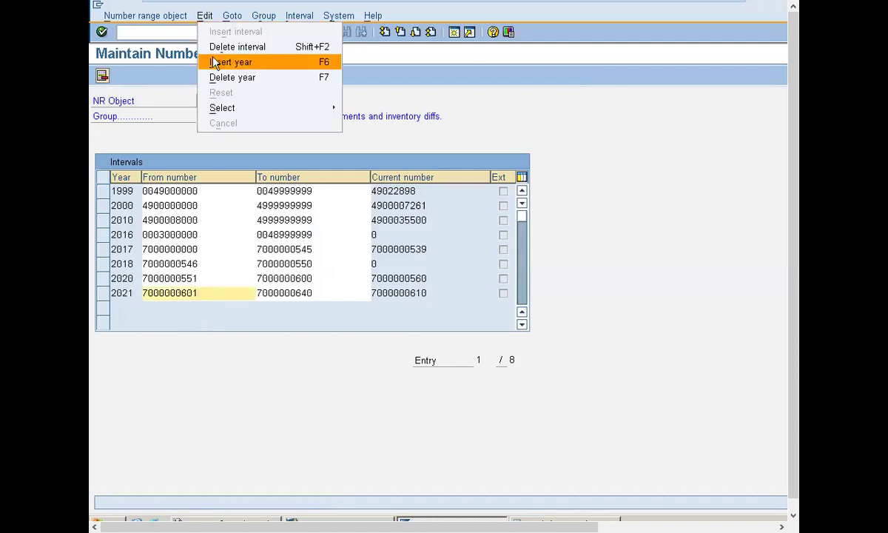
click(334, 292)
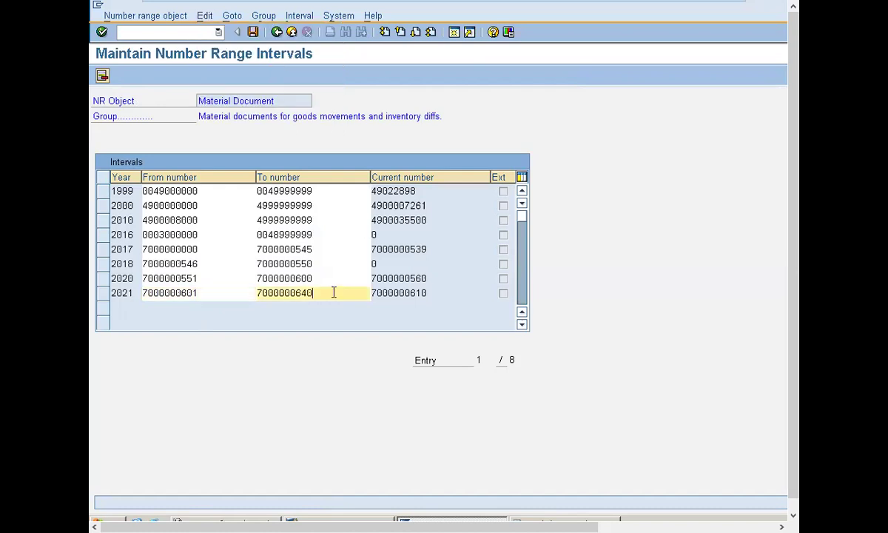
key(Return)
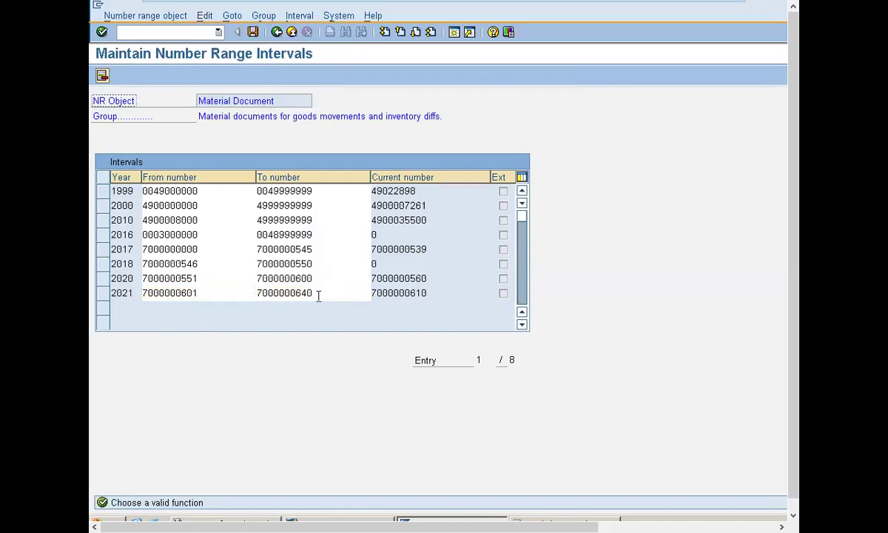
drag(318, 296, 254, 292)
click(254, 292)
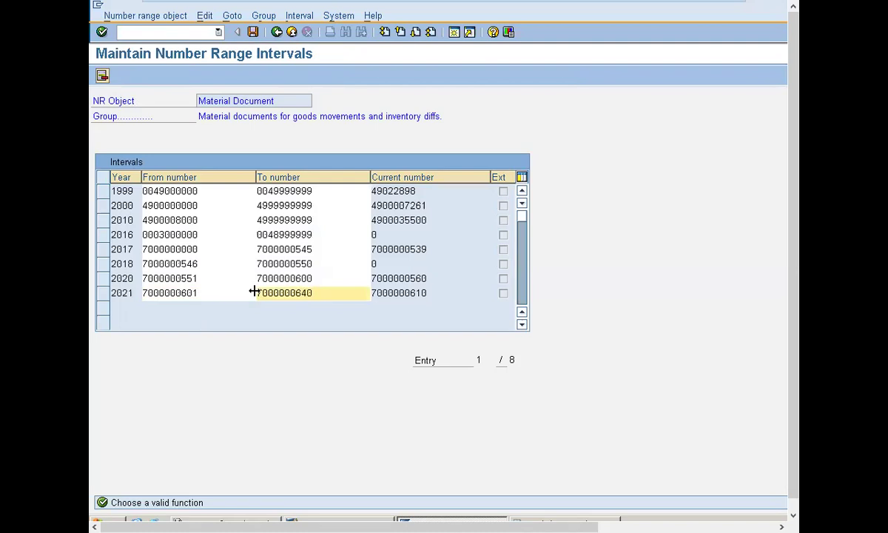
double_click(254, 292)
key(ctrl+c)
click(254, 293)
Step: Try to delete the year of the 2021 interval
click(205, 16)
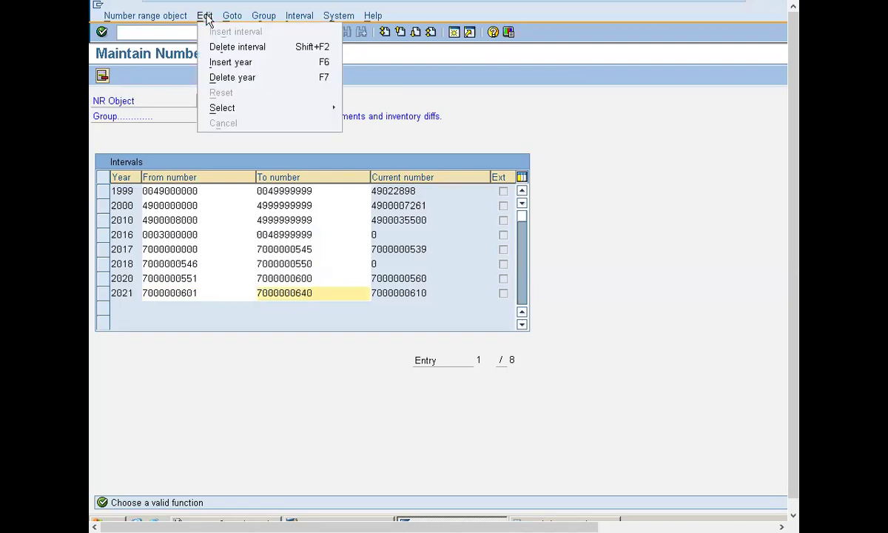
click(215, 78)
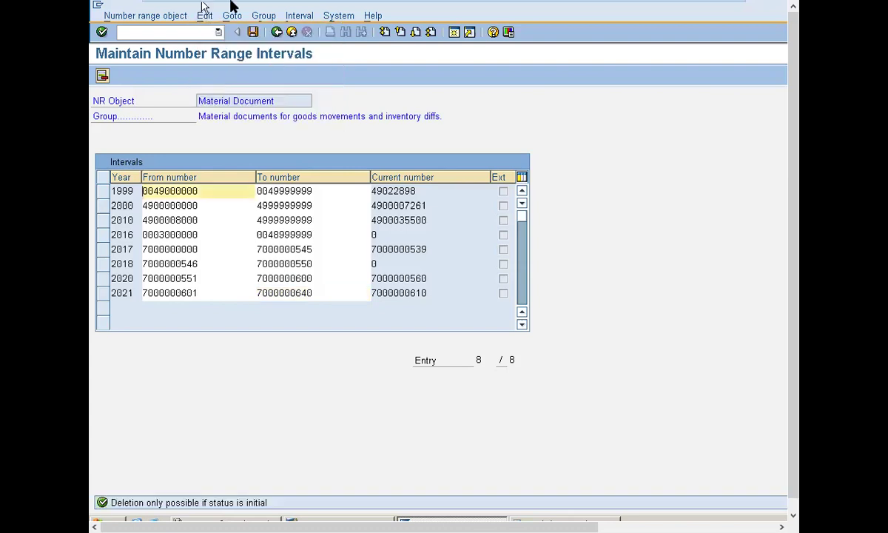
mouse_move(445, 46)
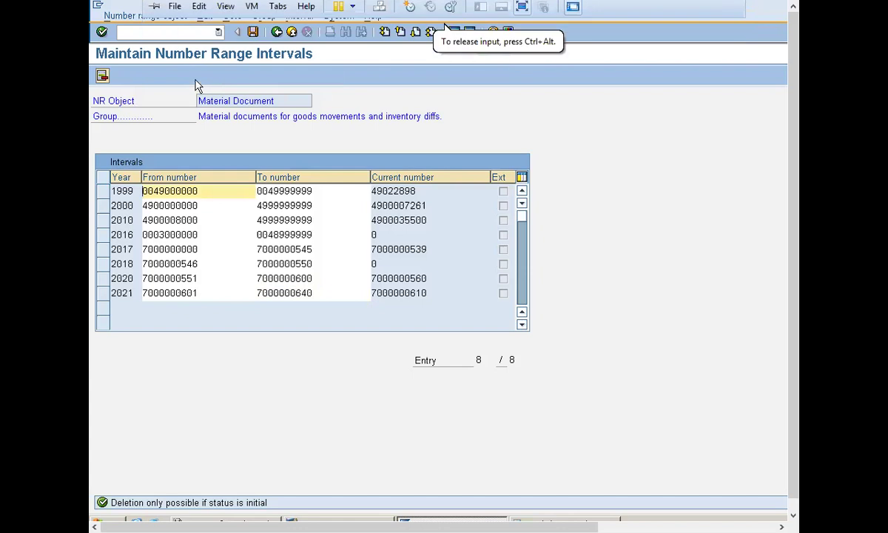
click(205, 16)
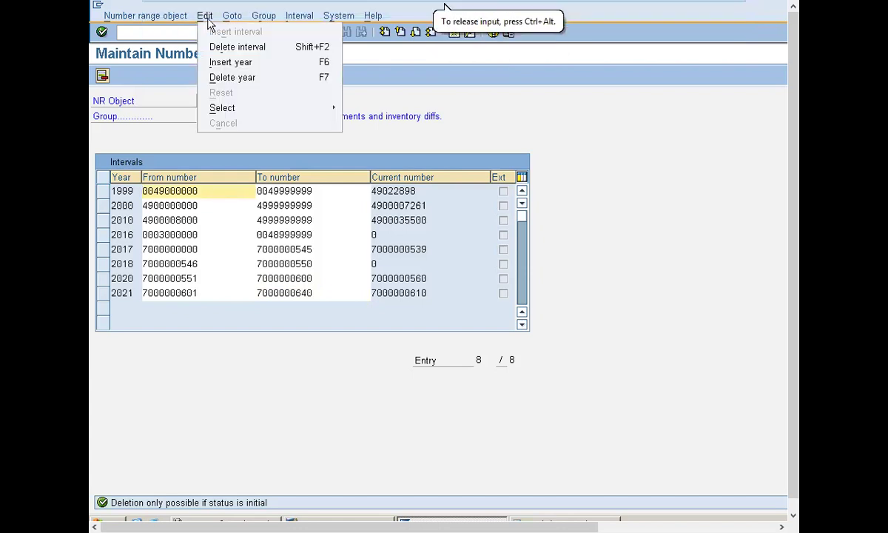
click(218, 64)
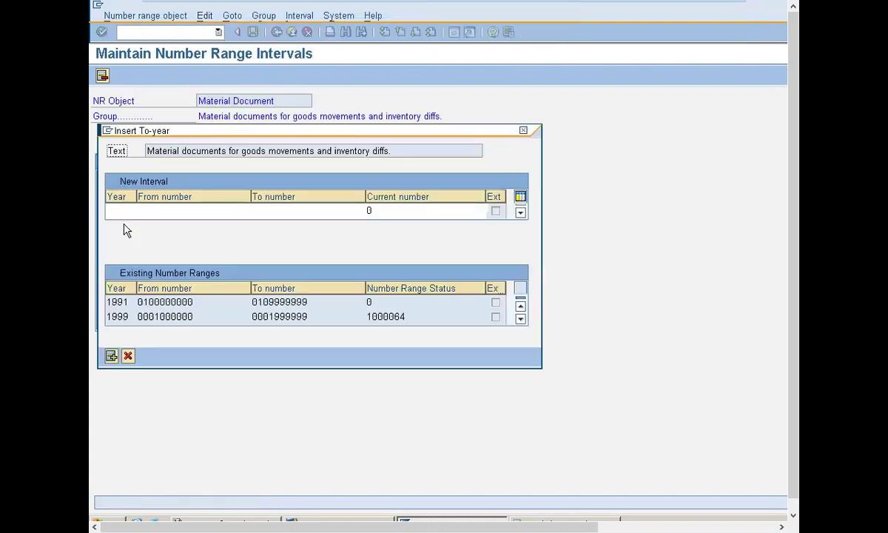
text(202)
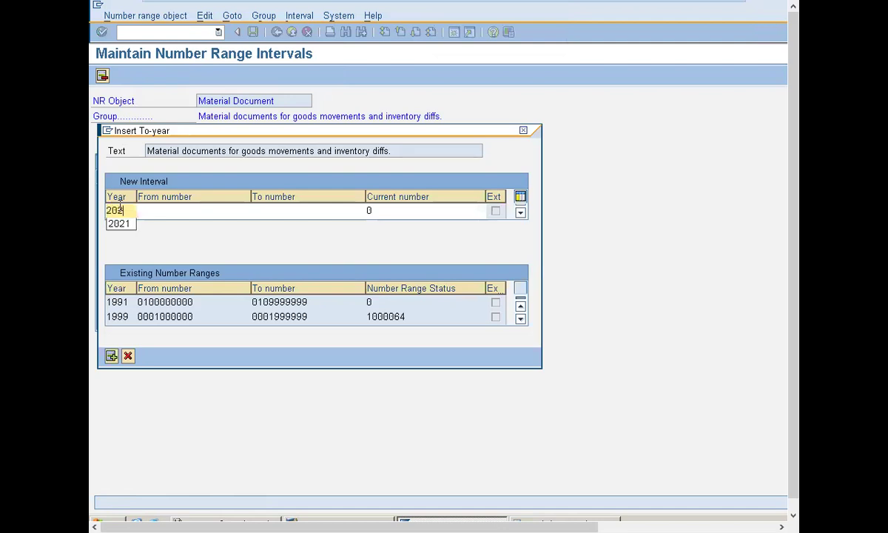
text(2)
key(Tab)
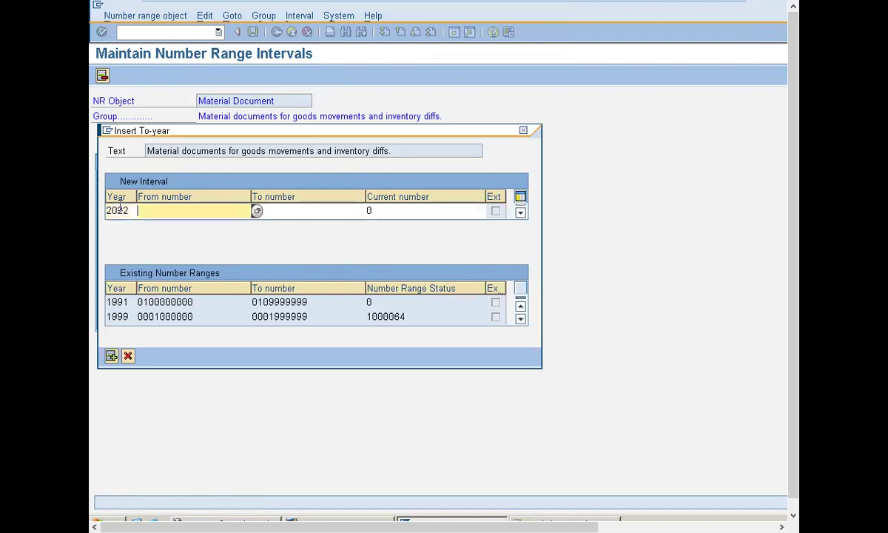
key(ctrl+v)
key(shift+Tab)
click(205, 212)
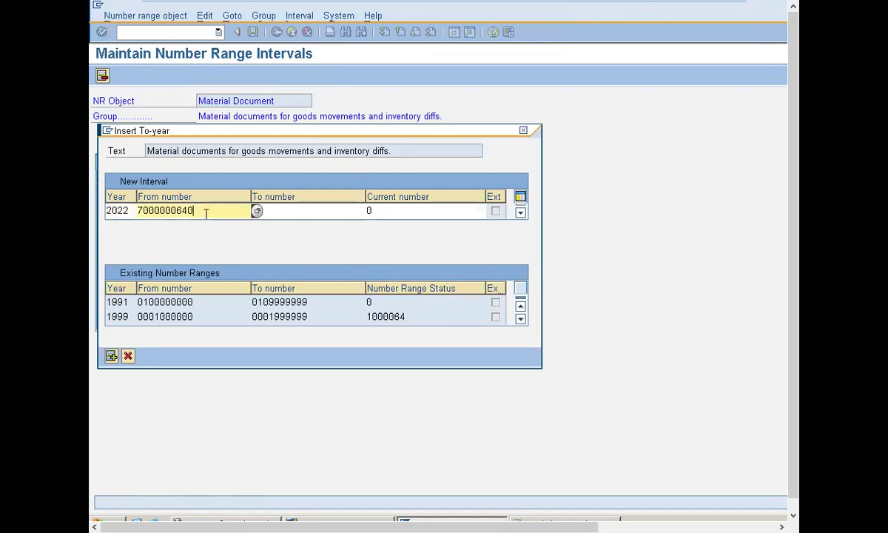
key(BackSpace)
text(1)
click(300, 213)
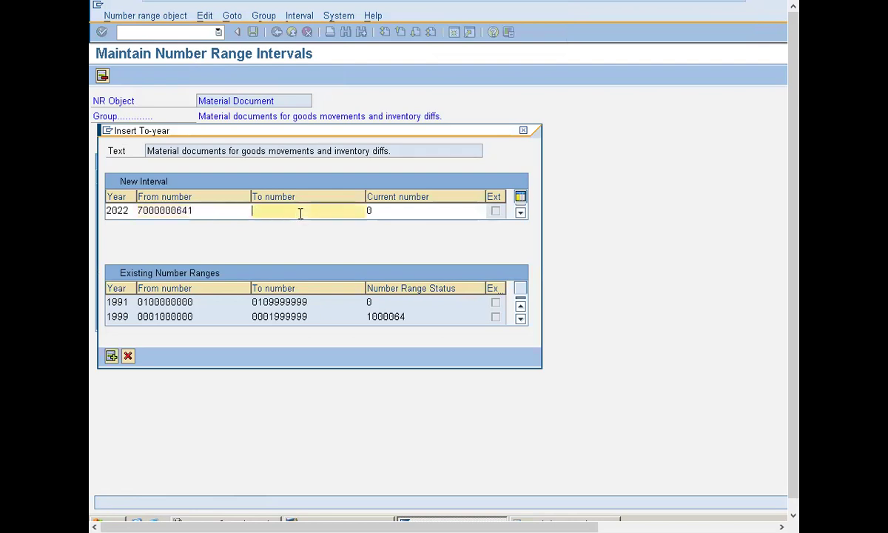
key(ctrl+v)
key(BackSpace)
key(BackSpace)
key(BackSpace)
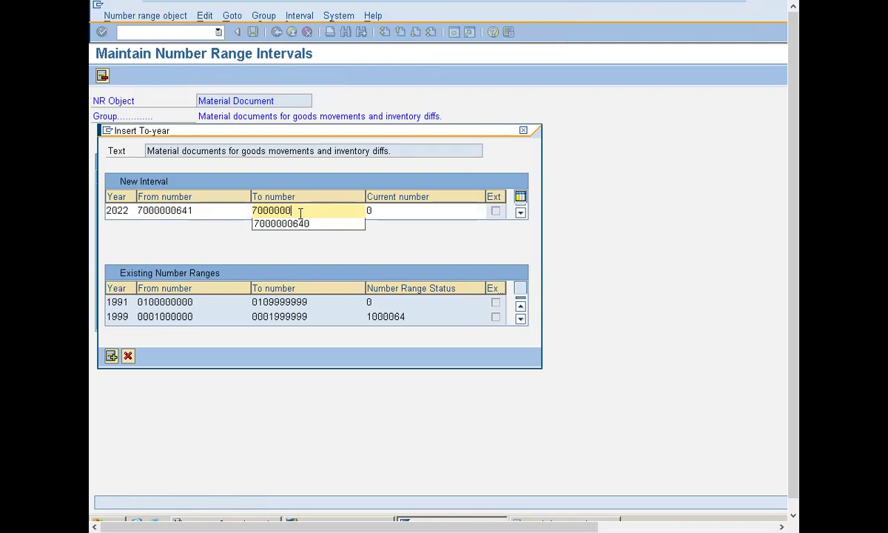
text(700)
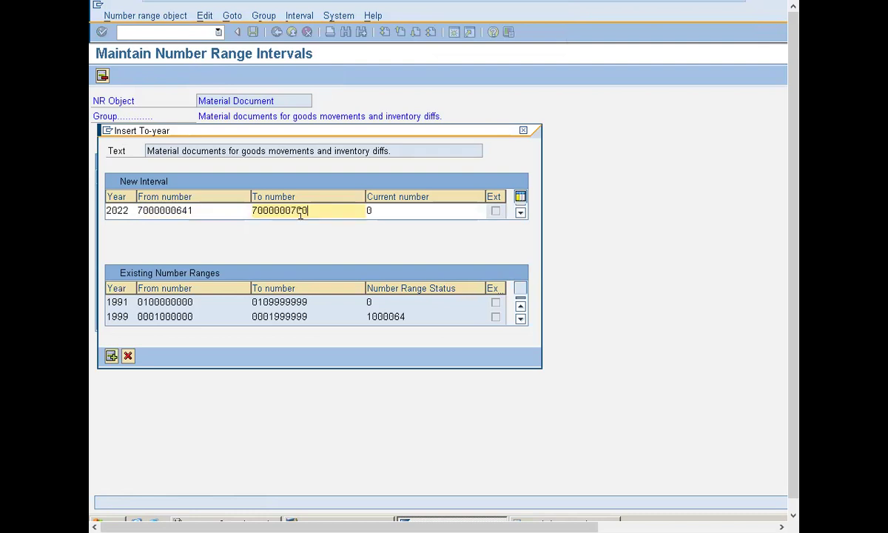
click(111, 357)
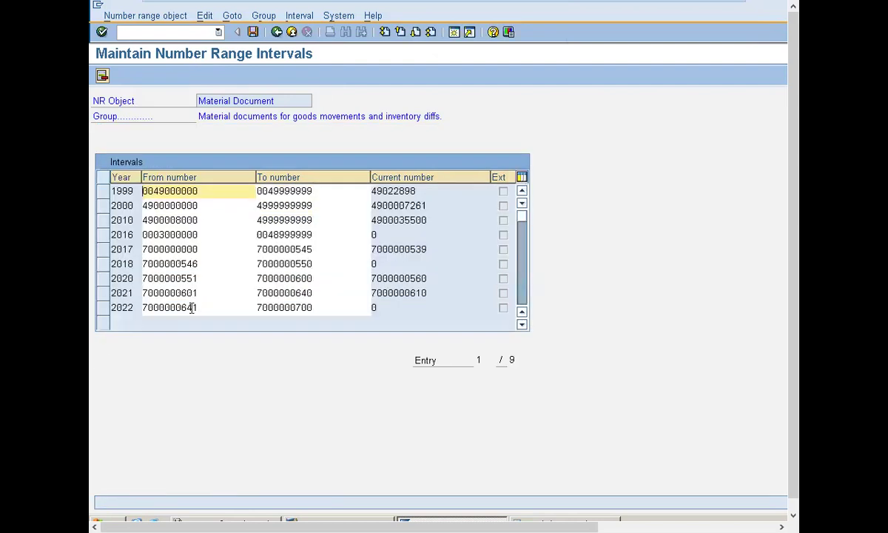
Step: Save the material document number range intervals and accept the transport notice
double_click(120, 293)
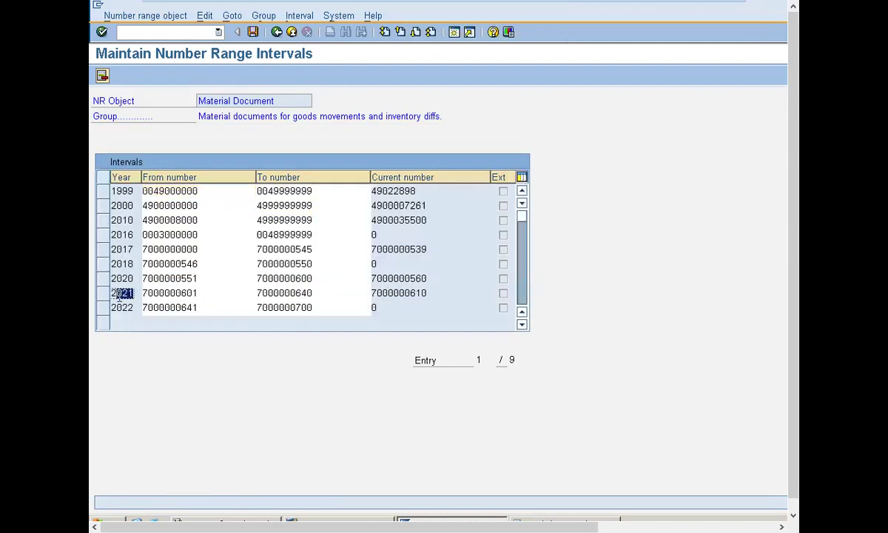
click(111, 294)
click(253, 34)
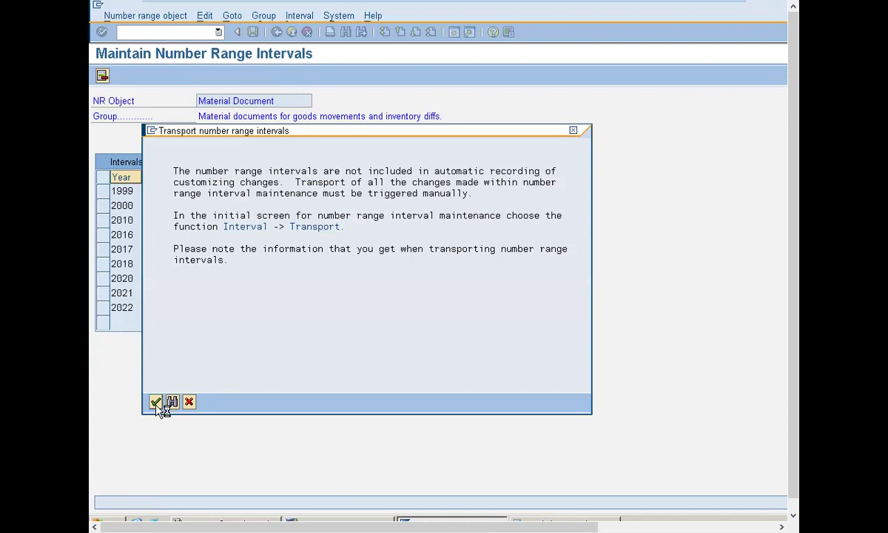
click(156, 401)
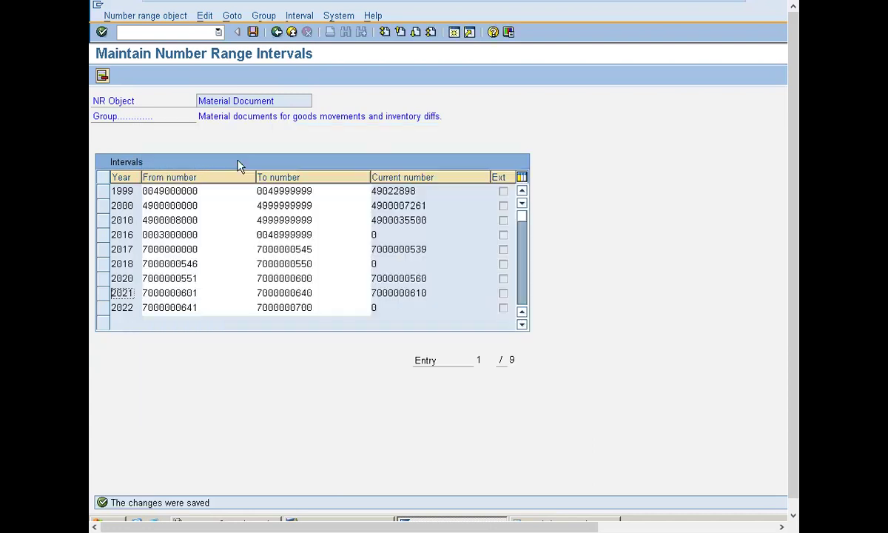
Step: Leave the material document number range maintenance and run transaction FBN1
click(277, 34)
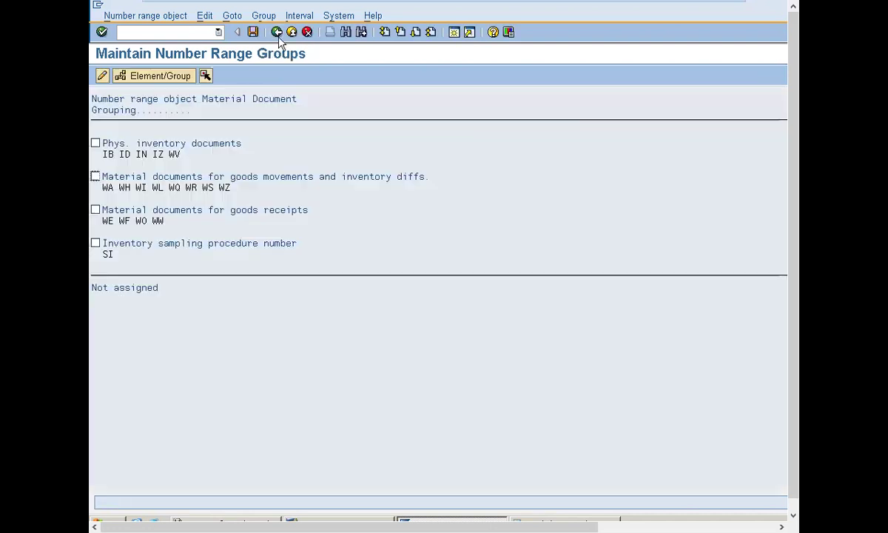
click(277, 34)
click(276, 33)
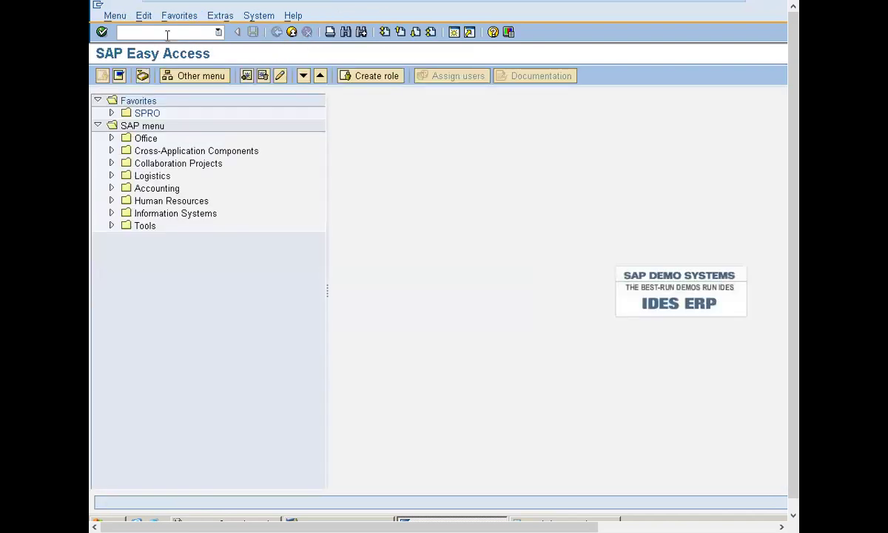
text(FBN1)
key(Return)
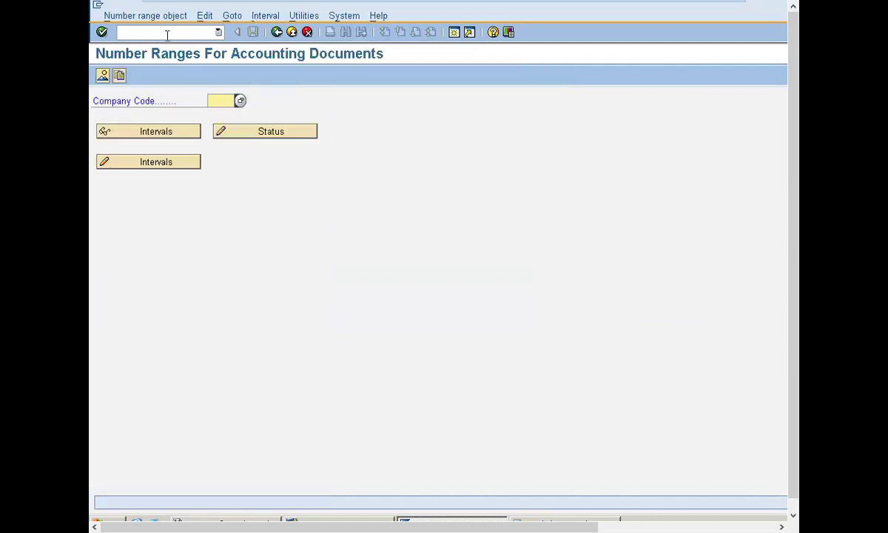
Step: Open the accounting document number range intervals of company code 1000 for editing
text(1111)
key(BackSpace)
key(BackSpace)
key(BackSpace)
key(BackSpace)
text(1000)
click(156, 162)
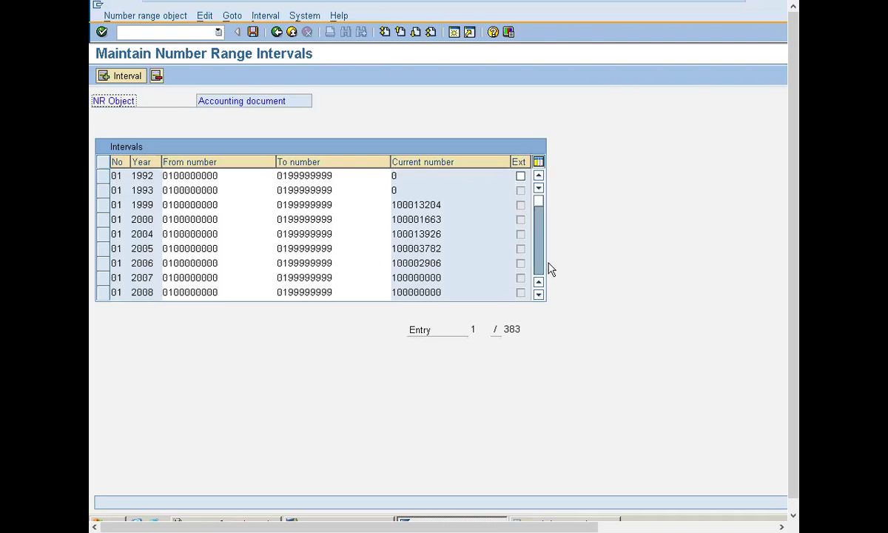
click(126, 76)
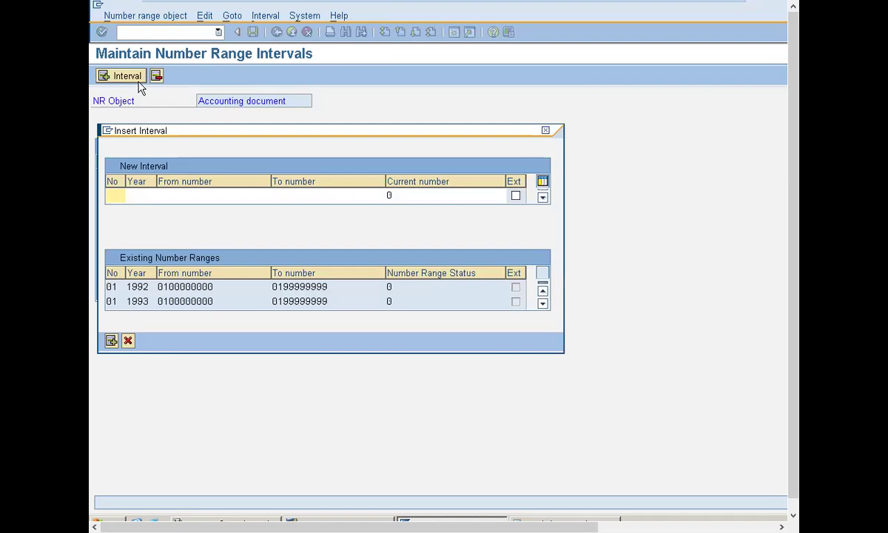
text(50)
key(Tab)
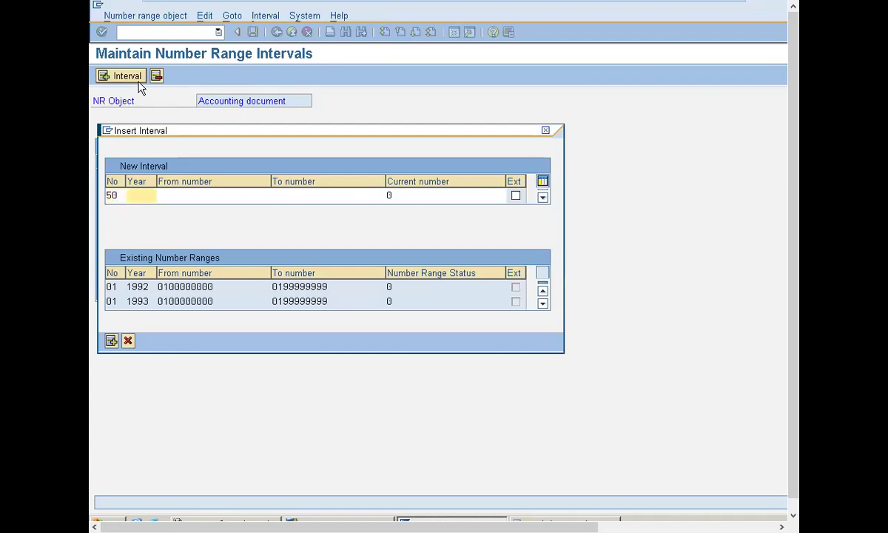
text(2021)
key(Tab)
text(1)
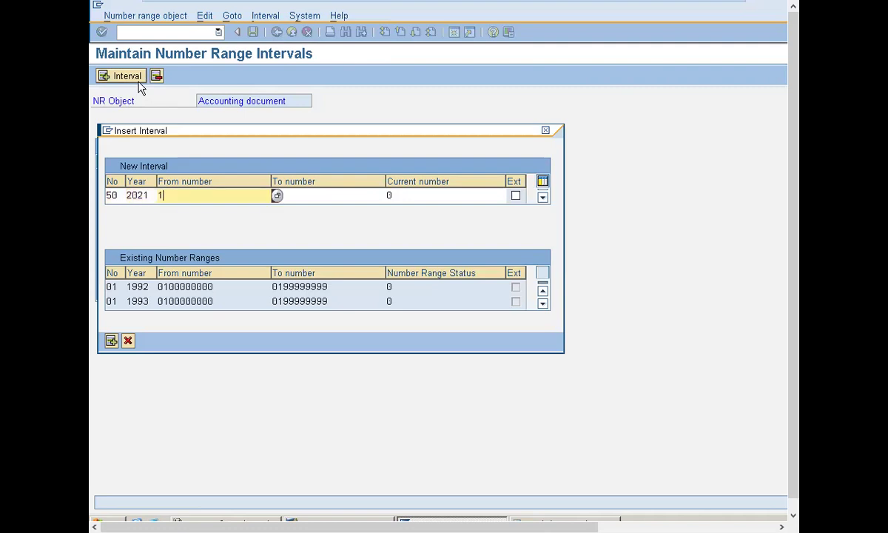
key(Tab)
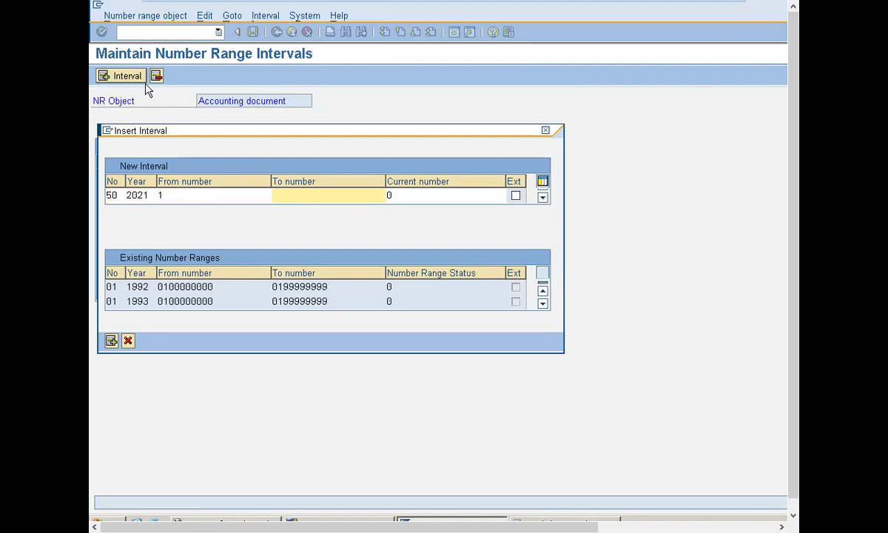
click(180, 194)
key(BackSpace)
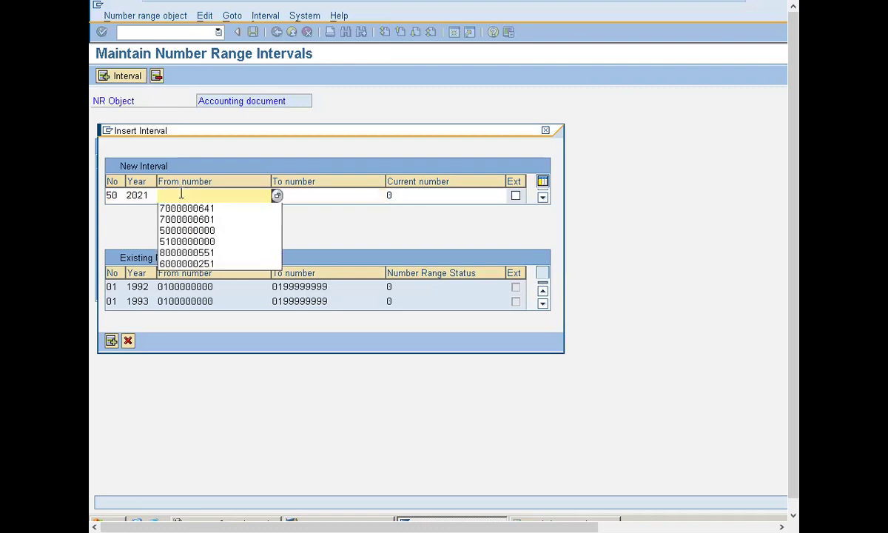
text(5000000000)
key(Tab)
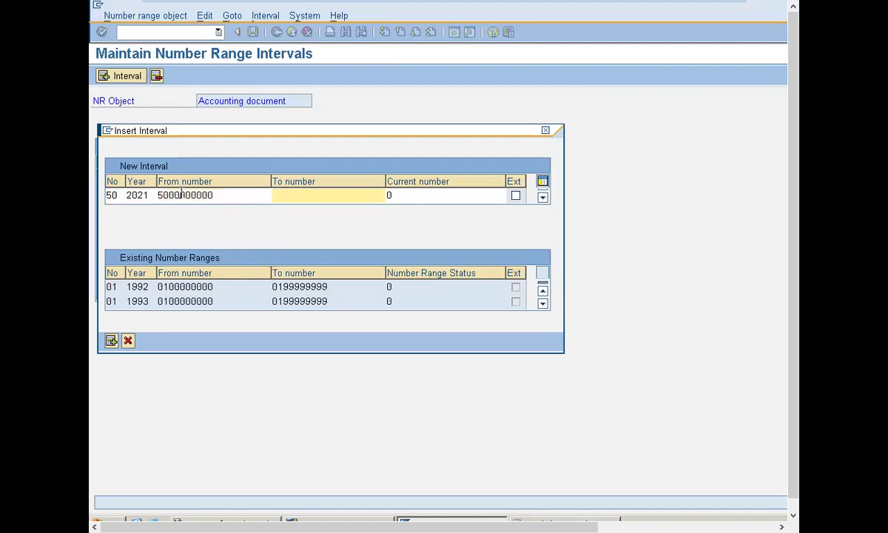
text(5000000000)
key(Left)
key(Left)
key(Left)
text(1)
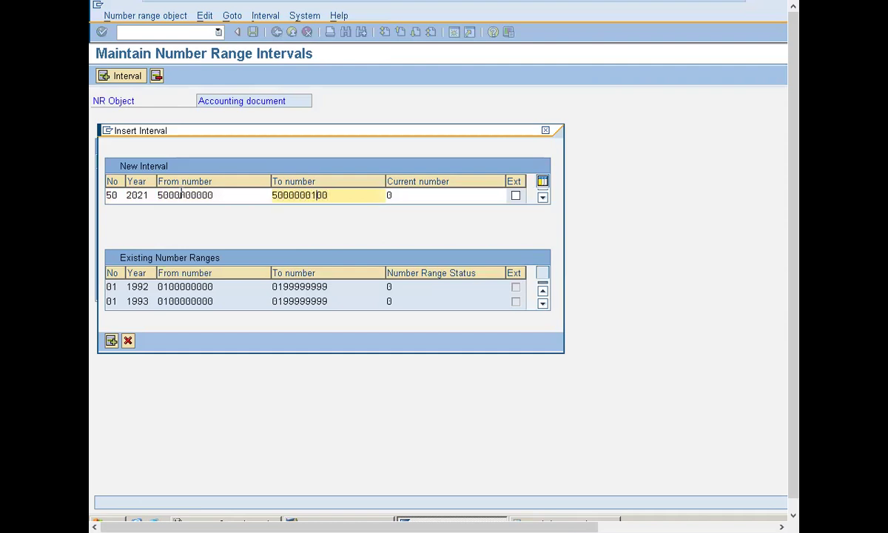
click(111, 340)
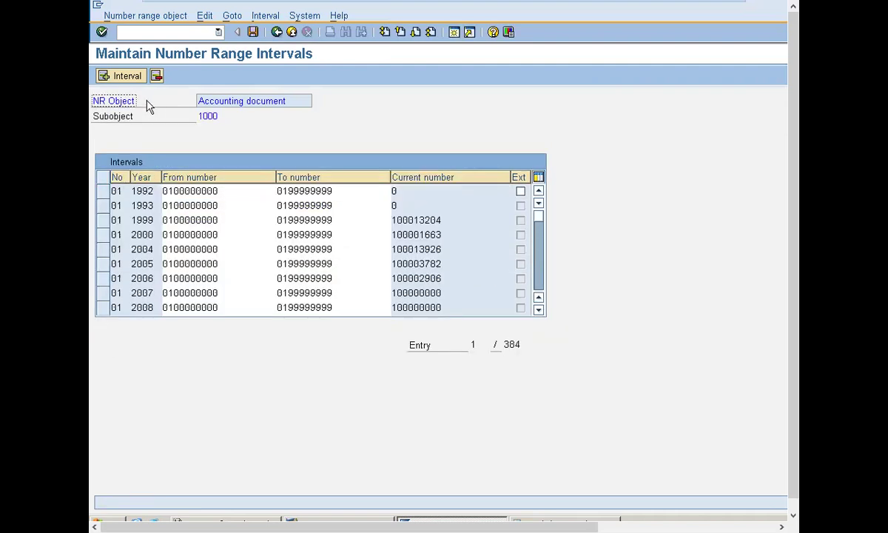
click(137, 78)
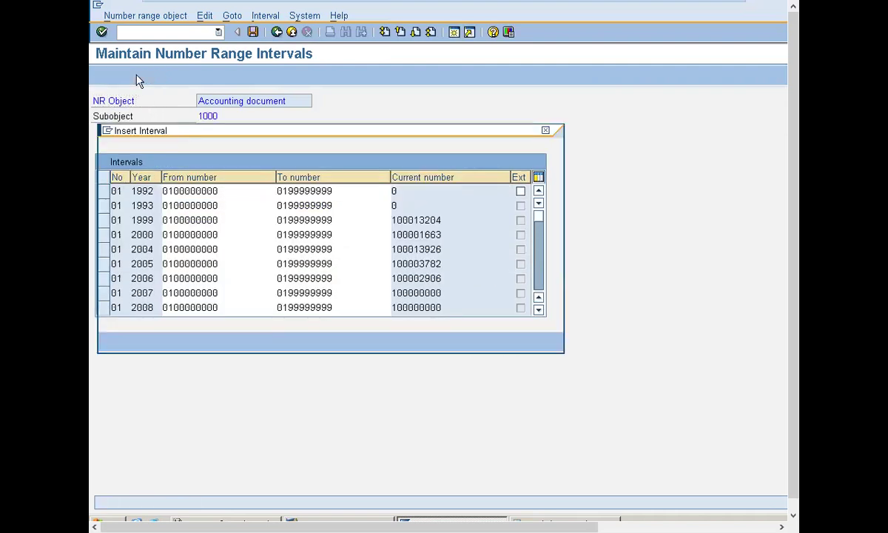
text(51)
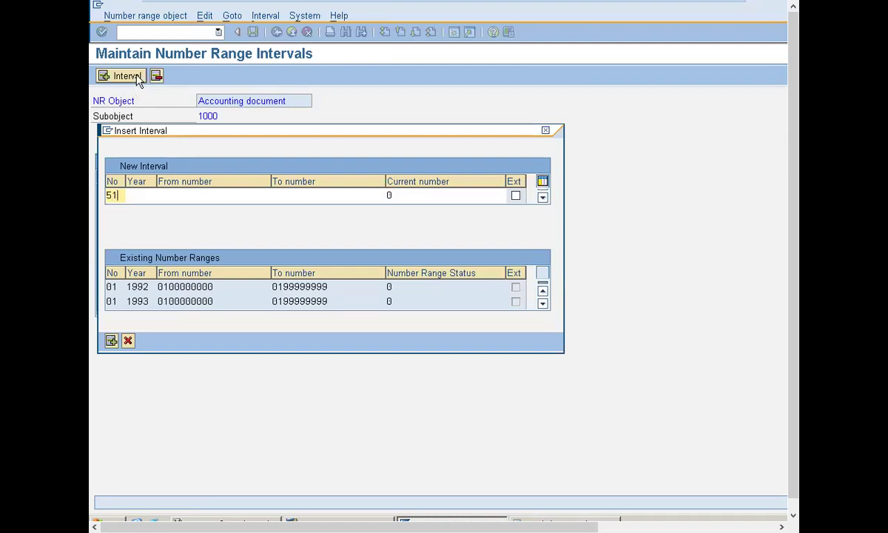
key(Tab)
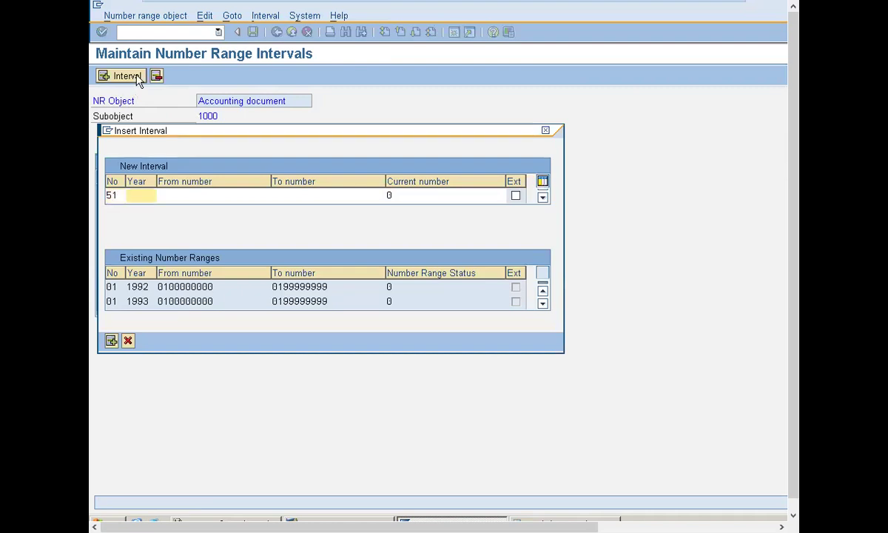
text(2021)
key(Tab)
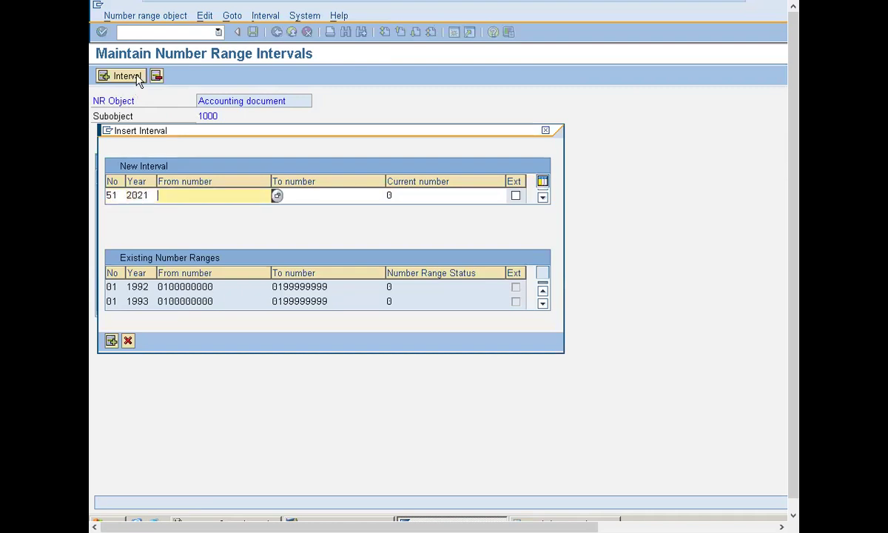
key(Down)
key(Down)
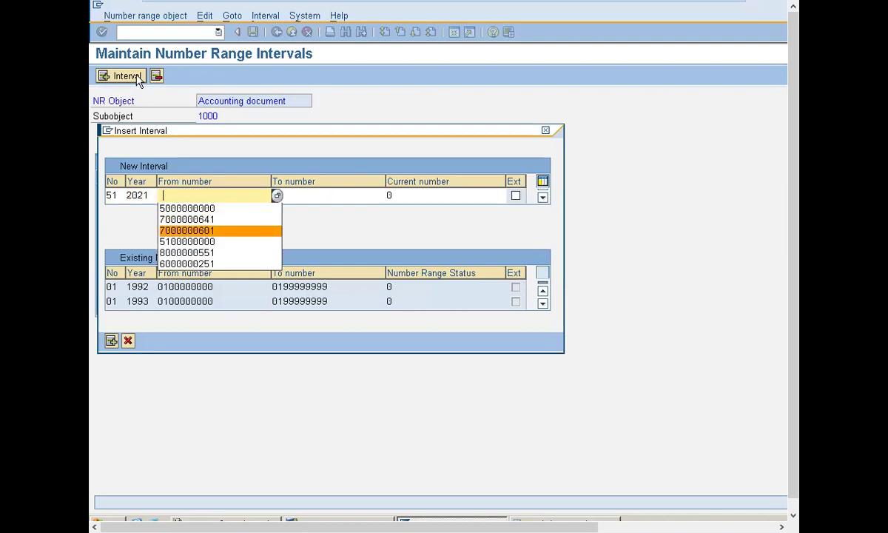
key(Down)
key(Return)
key(Tab)
key(Down)
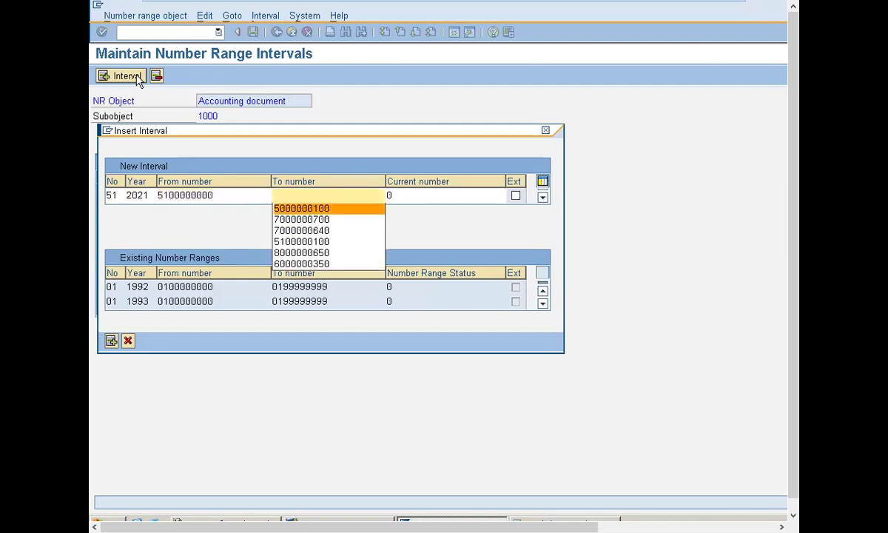
key(Down)
key(Down)
key(Down)
key(Return)
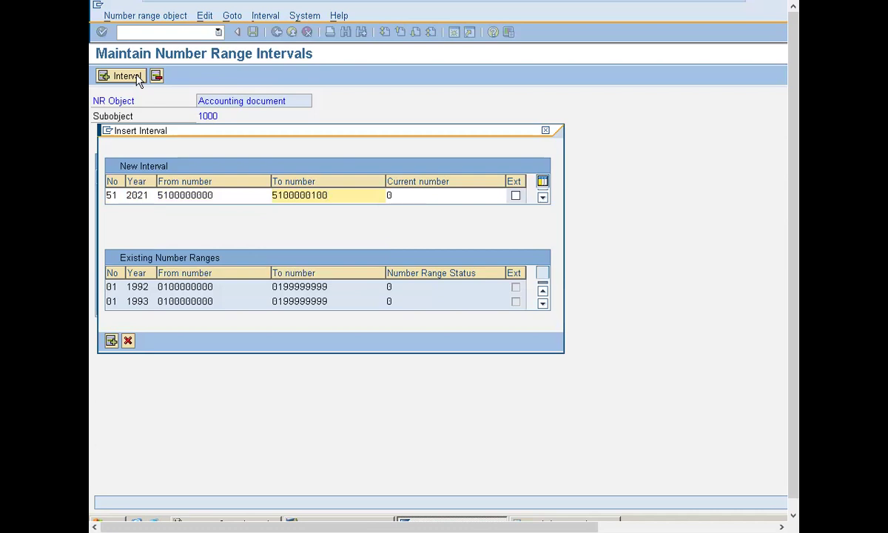
click(111, 341)
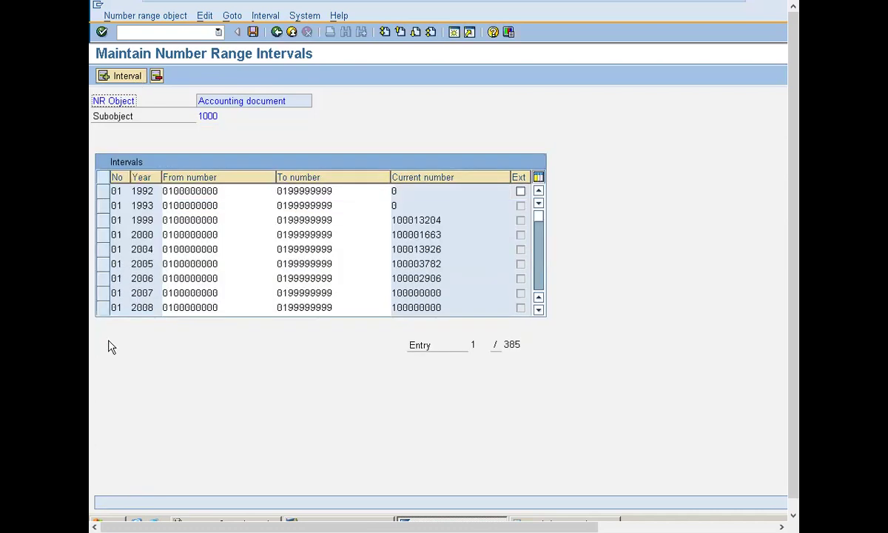
Step: Save the intervals of company code 1000, accepting the transport notice, and return to the company code selection
click(252, 32)
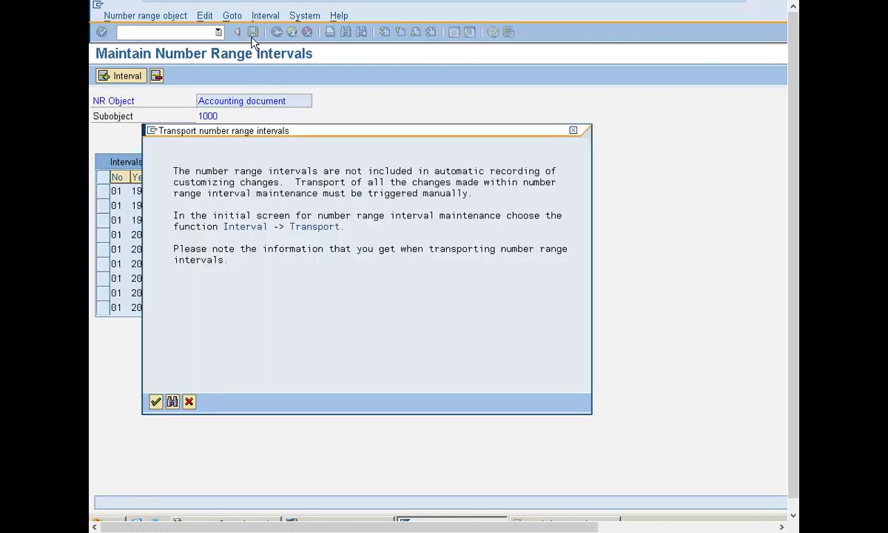
click(156, 401)
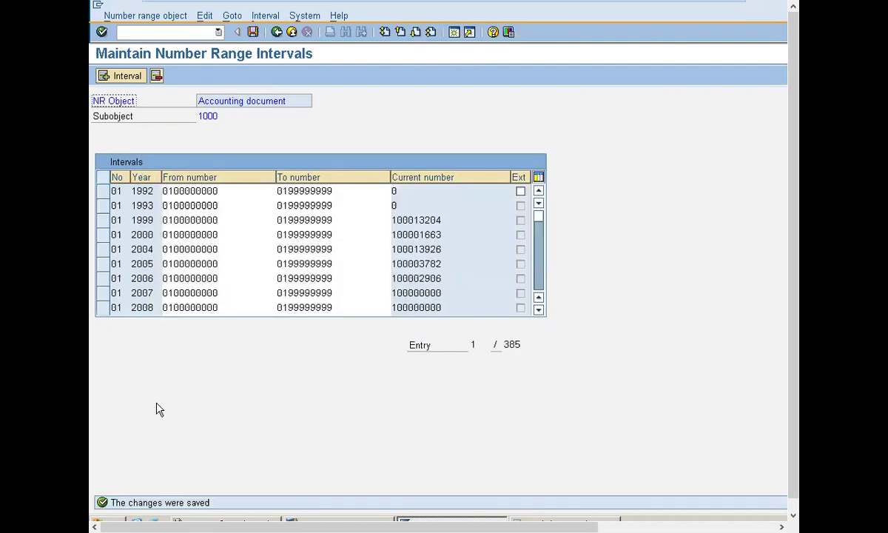
click(276, 35)
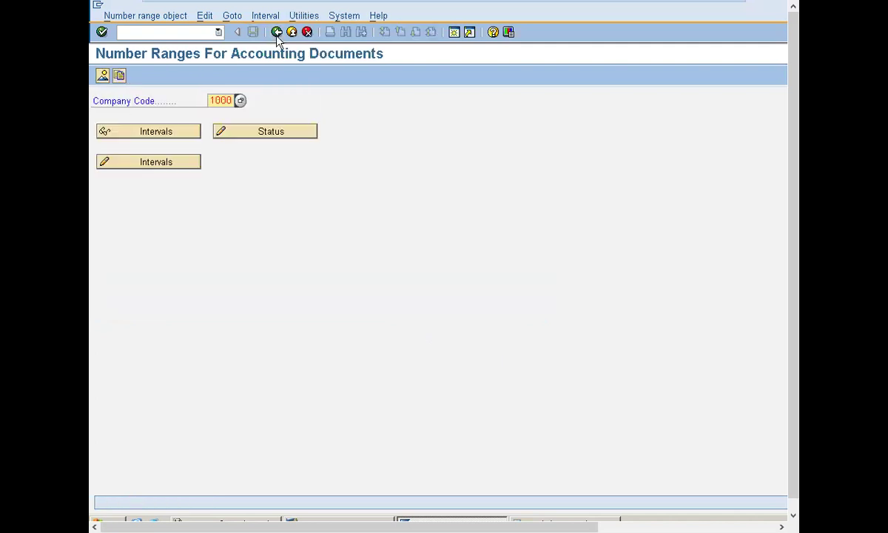
Step: Open the accounting document number range intervals of company code 1111 for editing
key(Delete)
text(1111)
click(145, 164)
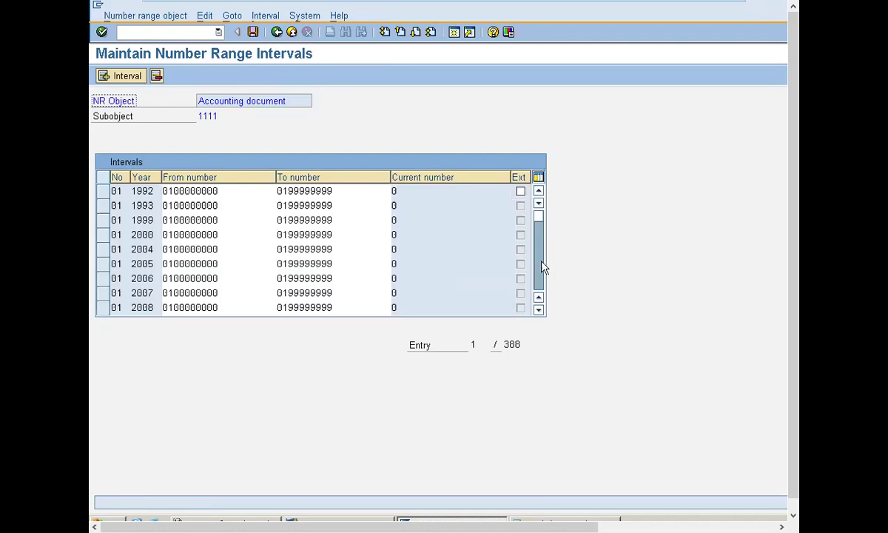
Step: Find the No 50 interval for year 2021 in company code 1111 and examine its number range
scroll(540, 270, down, 9)
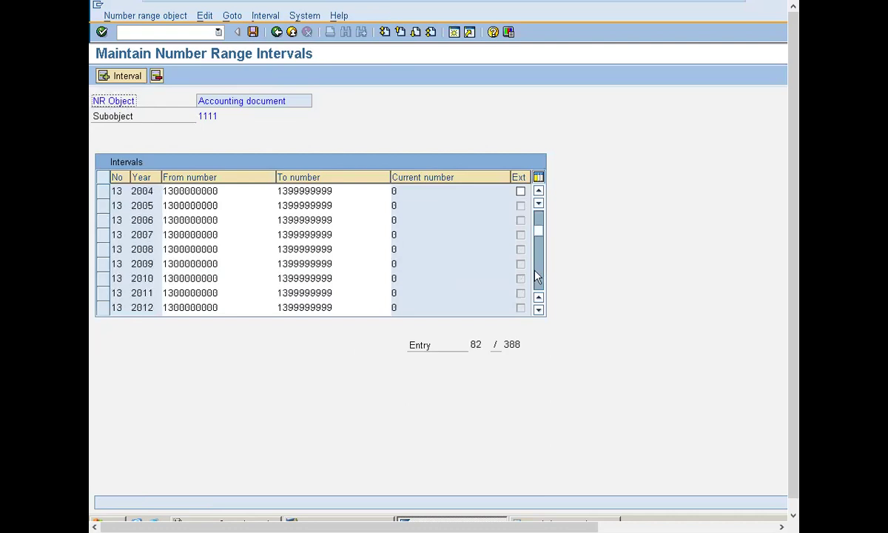
scroll(538, 276, down, 12)
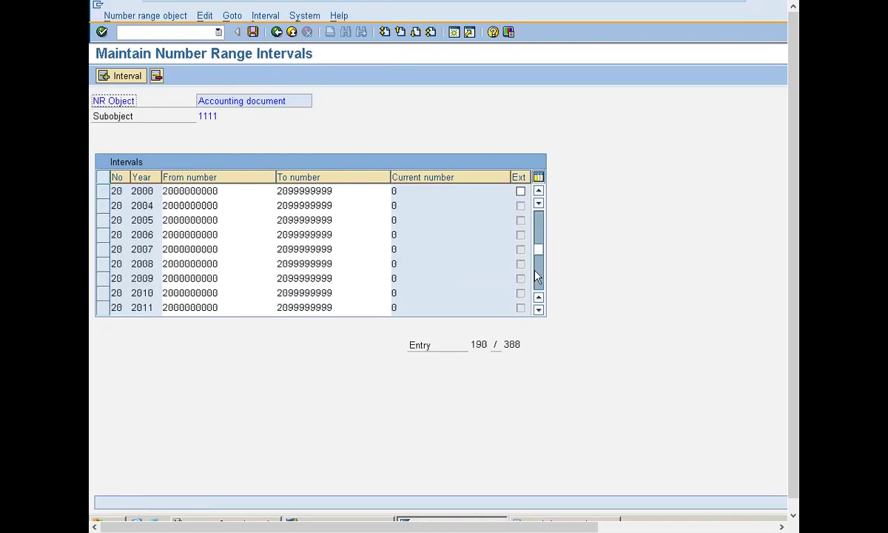
scroll(538, 276, down, 5)
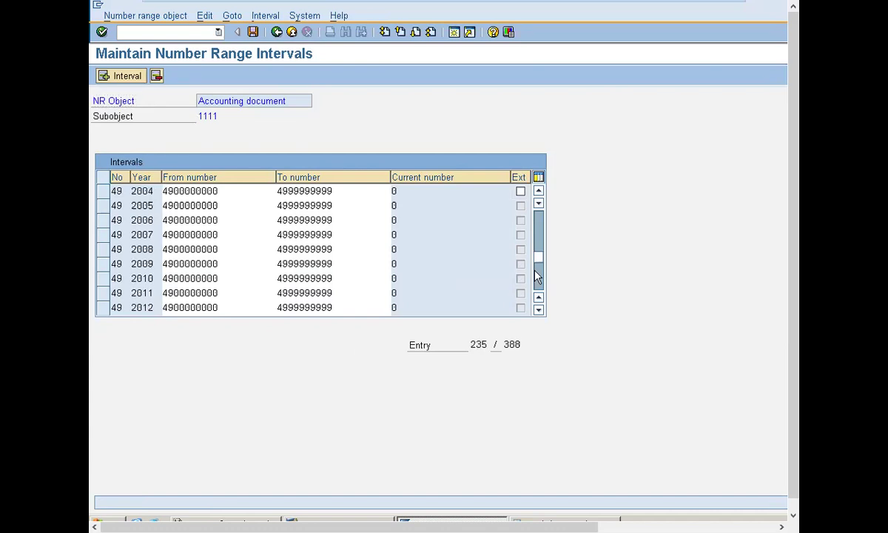
scroll(538, 276, down, 1)
click(224, 293)
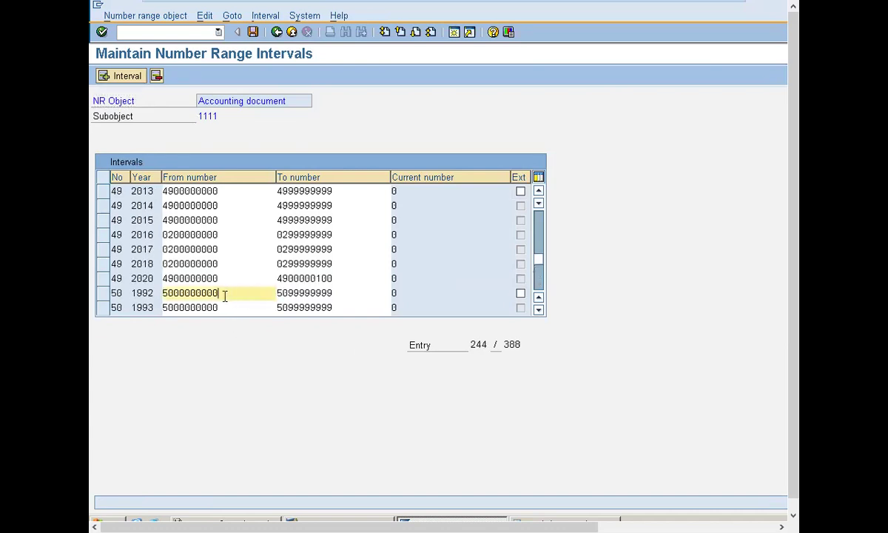
scroll(539, 277, down, 4)
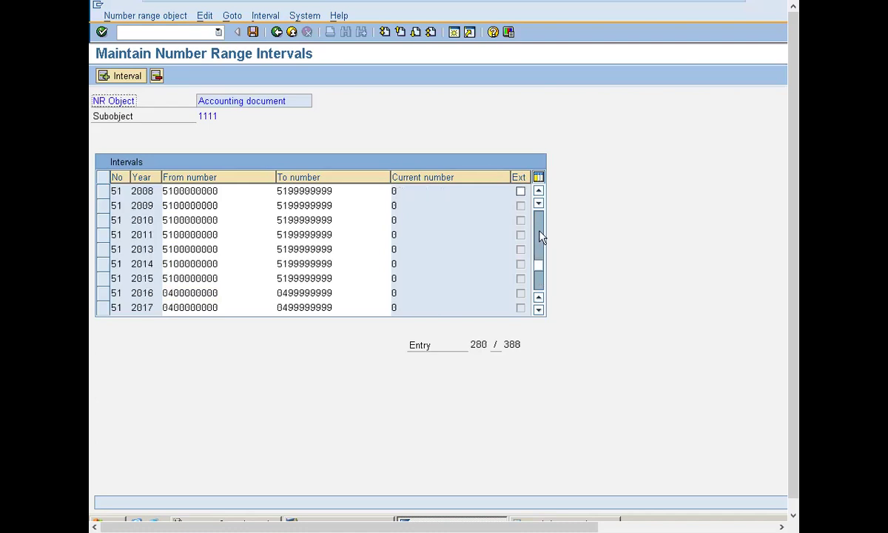
scroll(540, 236, up, 1)
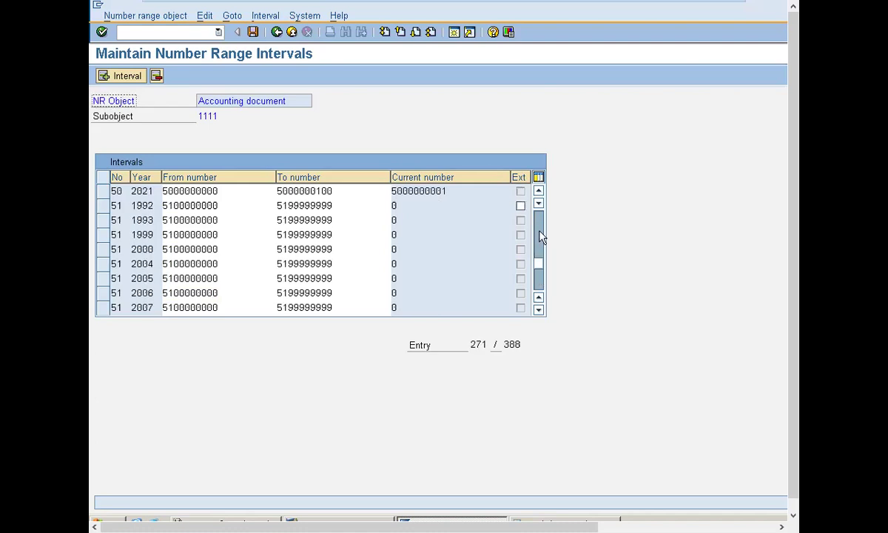
drag(245, 191, 156, 189)
click(155, 188)
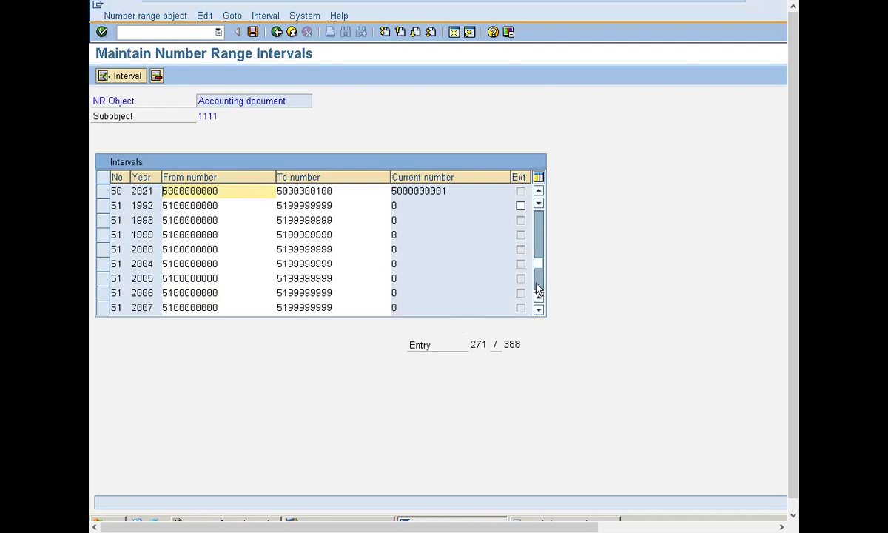
Step: Find the No 51 interval for year 2021 in company code 1111 and examine its From number
scroll(516, 289, down, 2)
scroll(538, 289, down, 1)
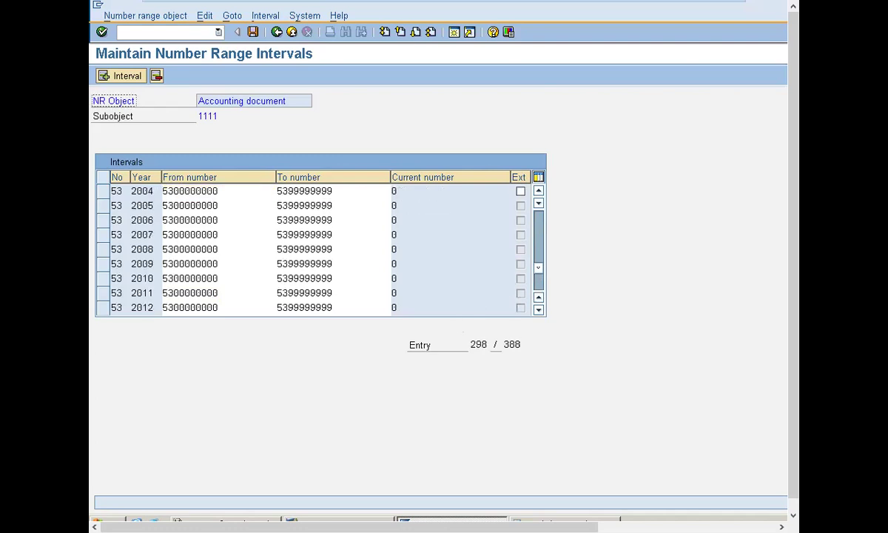
click(539, 243)
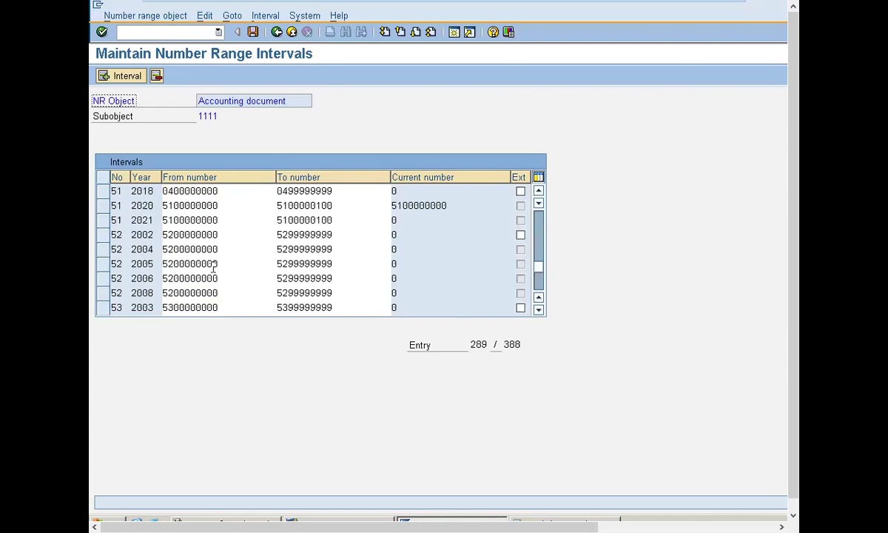
click(142, 220)
click(246, 215)
key(shift+Left)
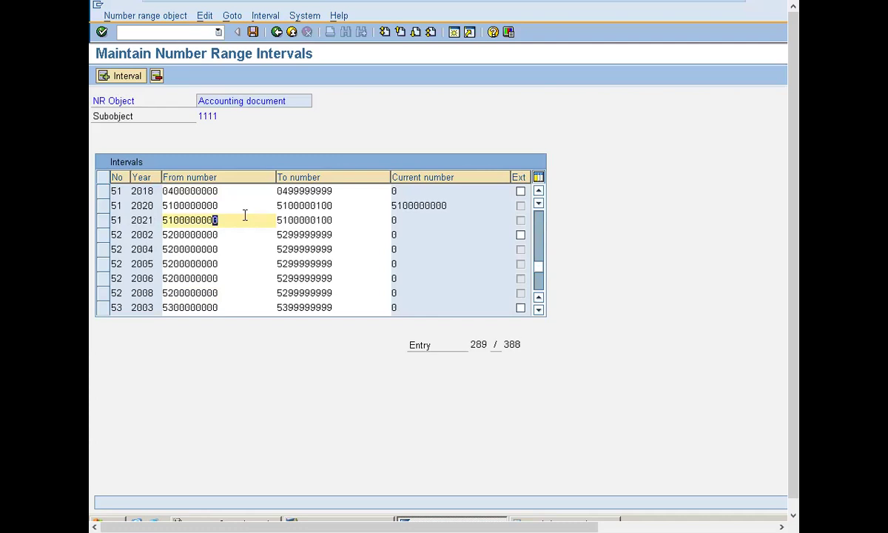
key(shift+Left)
key(shift+Home)
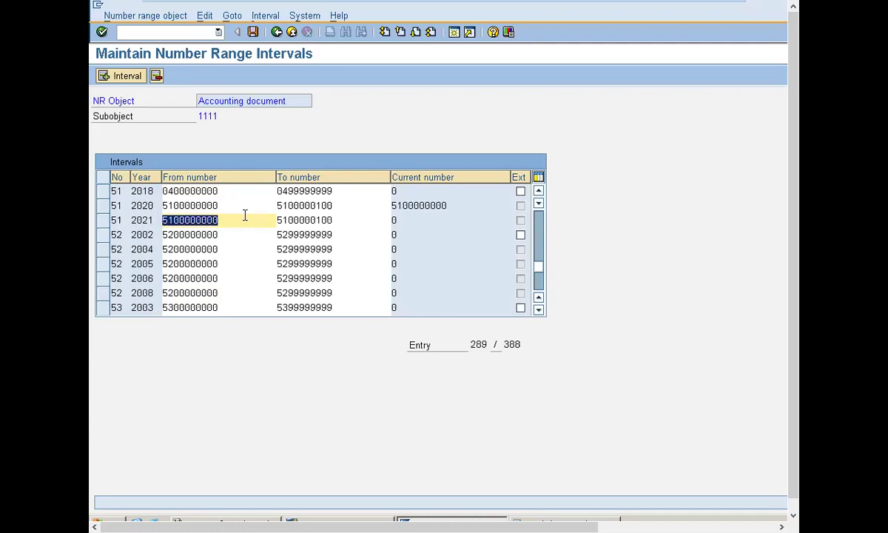
Step: Save the intervals of company code 1111 and leave transaction FBN1 for the SAP Easy Access screen
click(253, 32)
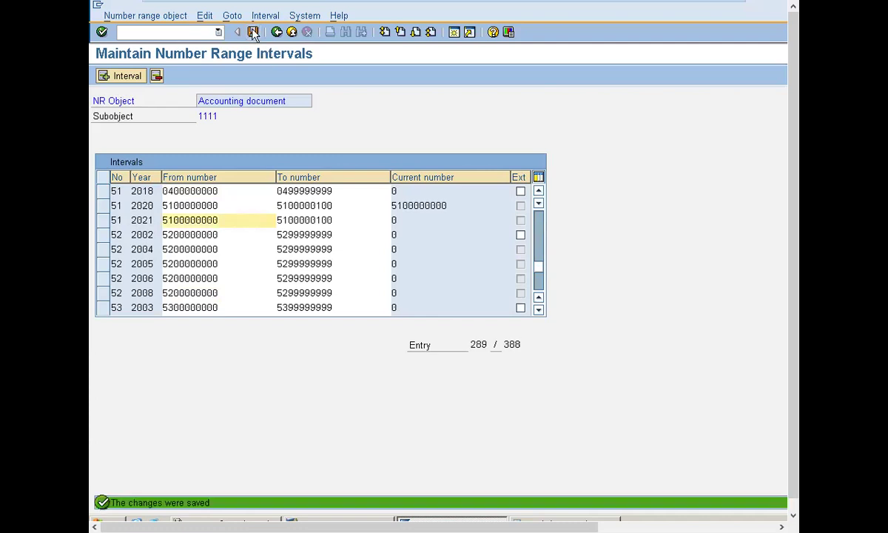
click(276, 33)
click(277, 32)
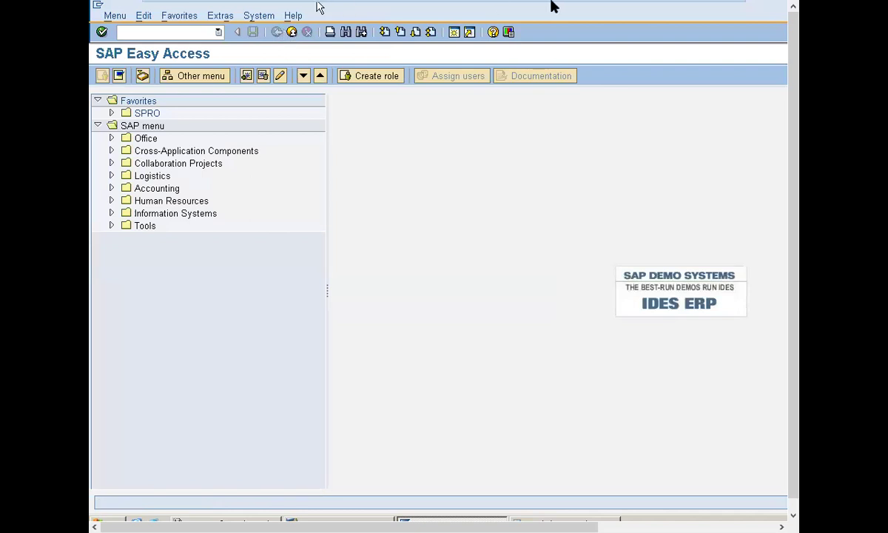
Step: Minimize the remote SAP session and return to the PowerPoint presentation
mouse_move(551, 5)
click(692, 10)
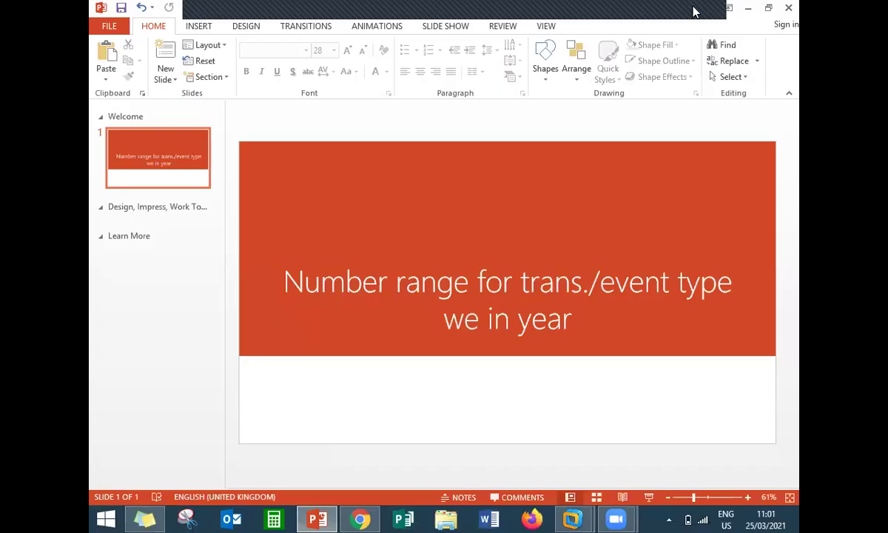